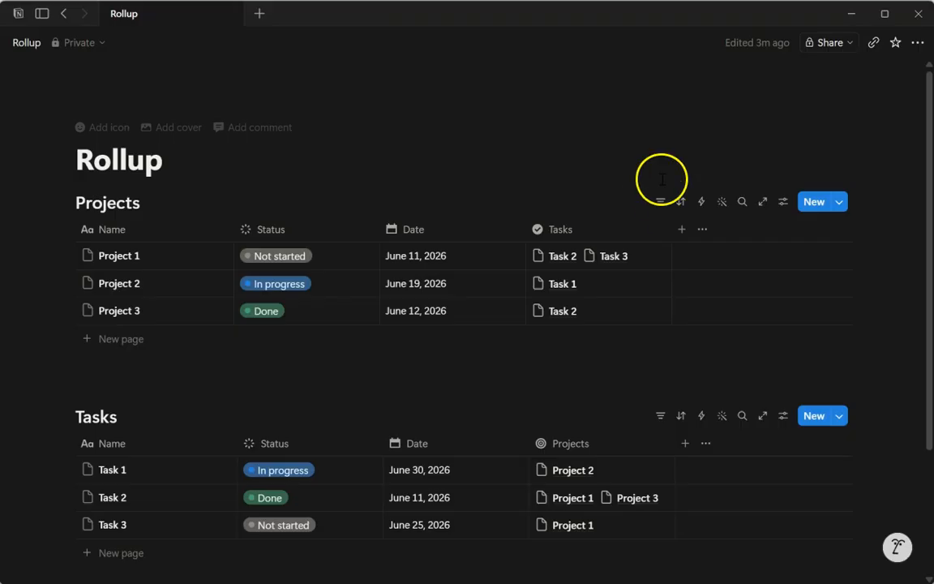
Add a new property of the Rollup type to the Projects database.
left_click(681, 235)
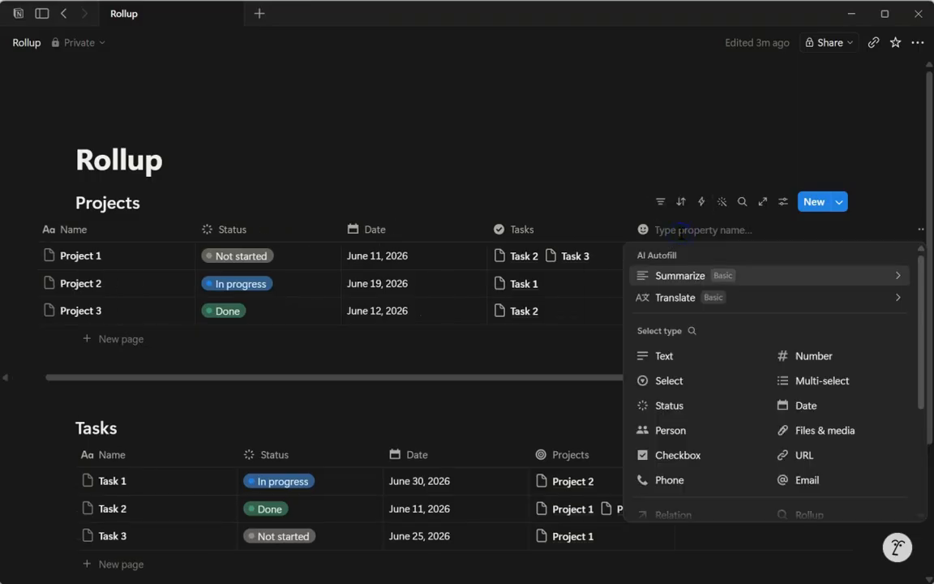
scroll(723, 331, "down", 2)
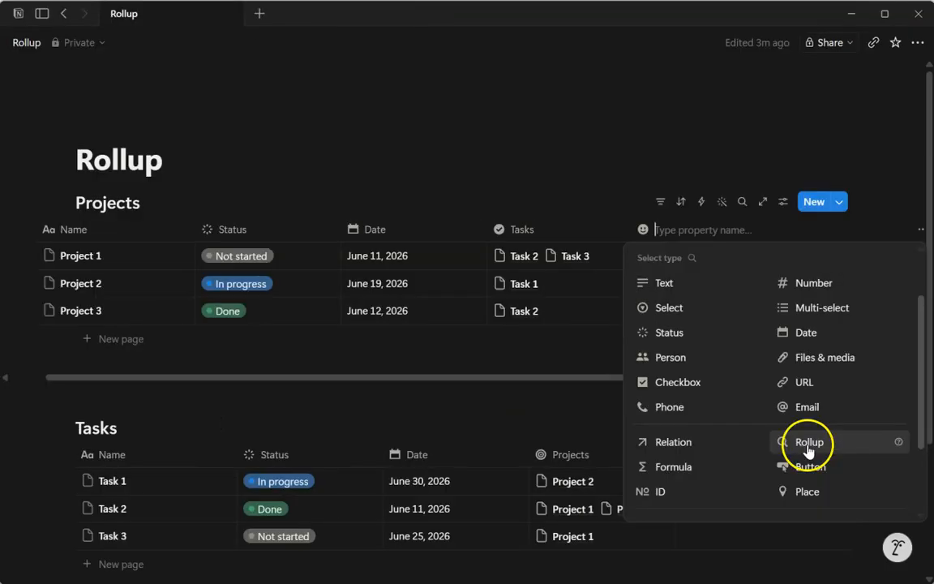
left_click(810, 445)
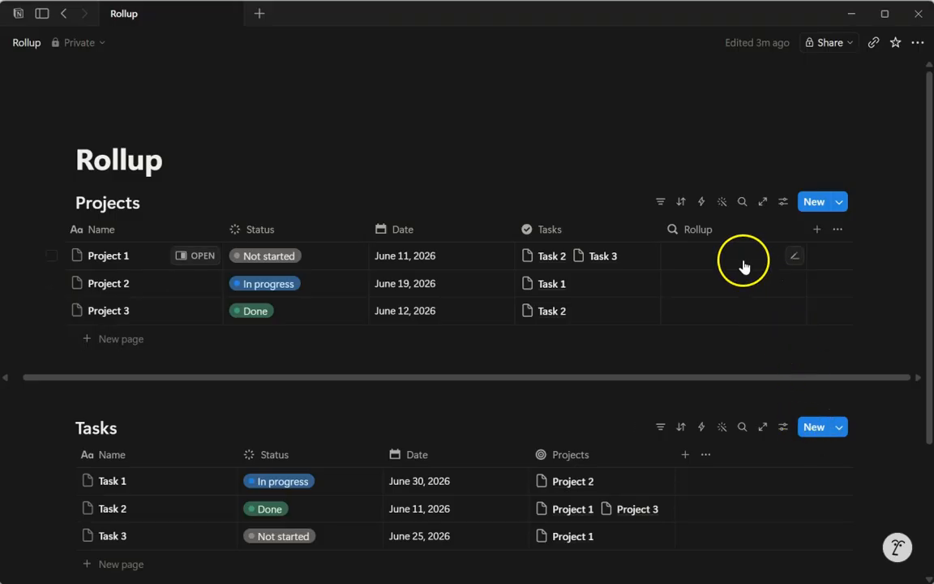
Configure the Rollup property in the Projects database to use the Tasks relation.
left_click(696, 233)
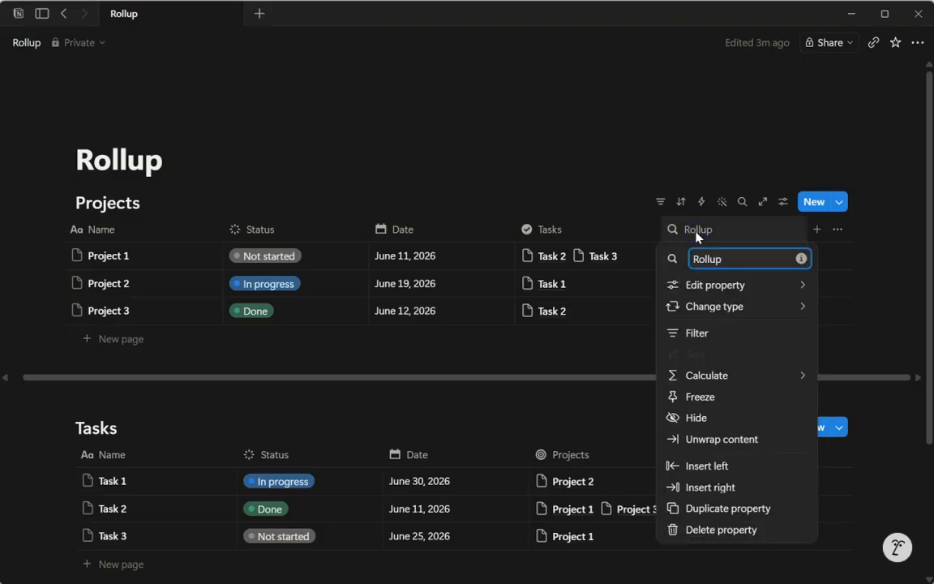
mouse_move(704, 290)
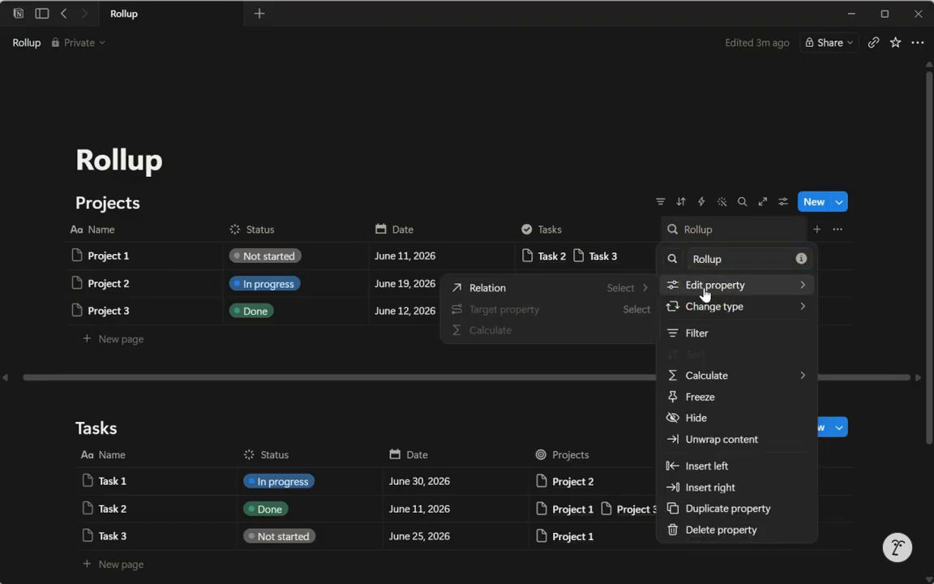
left_click(488, 295)
left_click(490, 315)
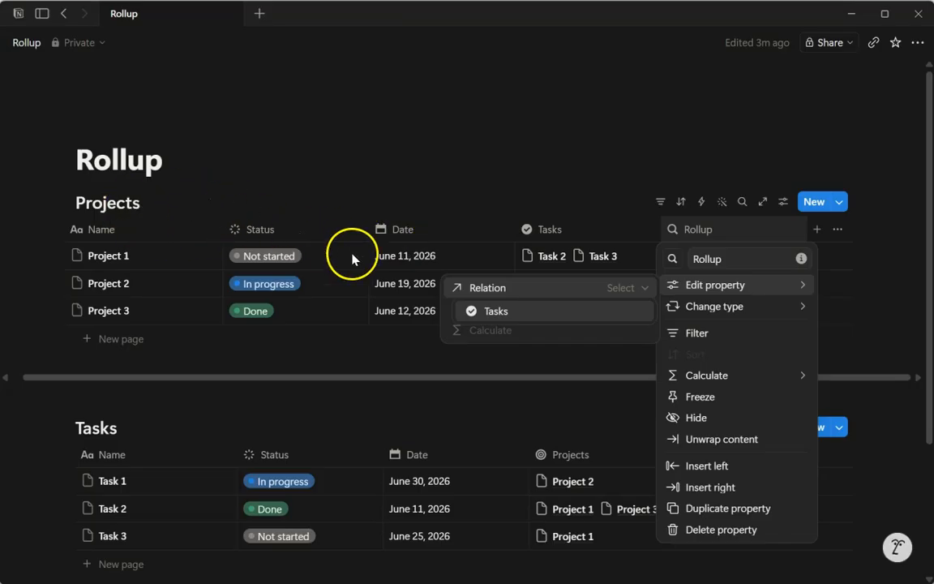
left_click(496, 315)
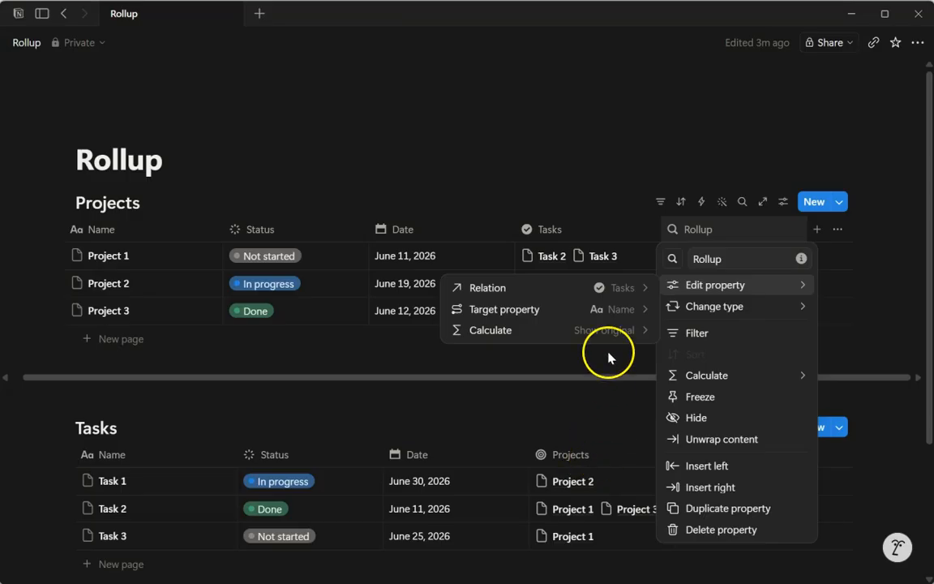
Set the Rollup property's target property to Date so each project shows its tasks' dates.
left_click(623, 315)
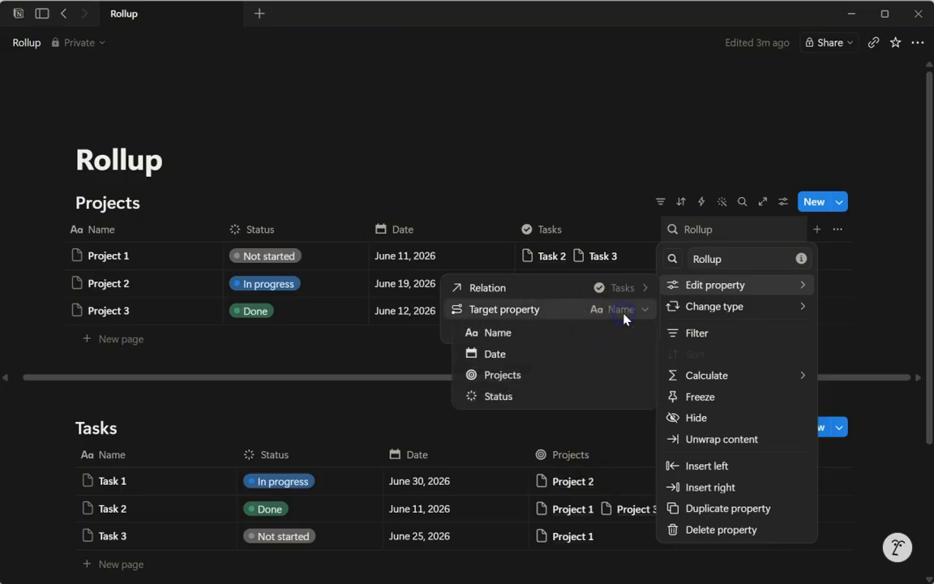
left_click(495, 354)
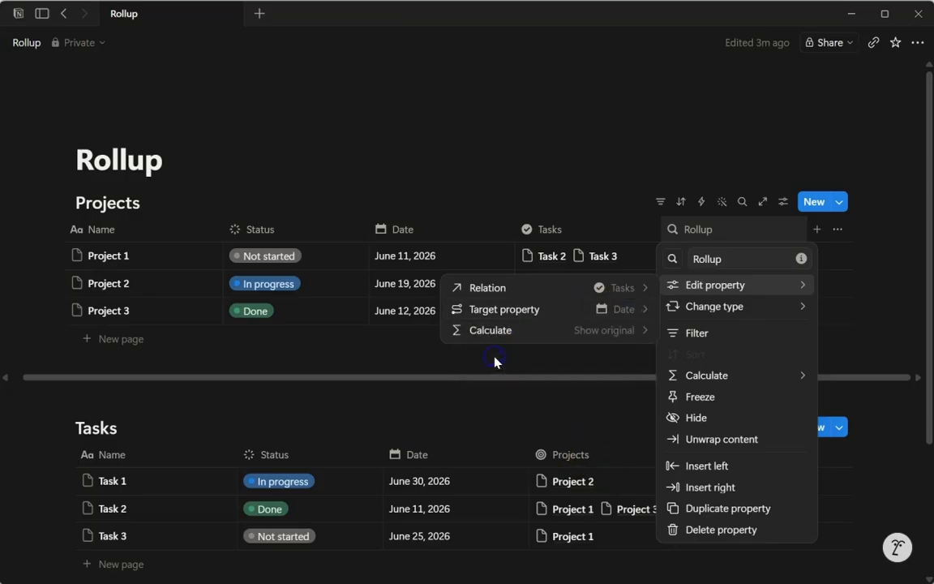
left_click(610, 180)
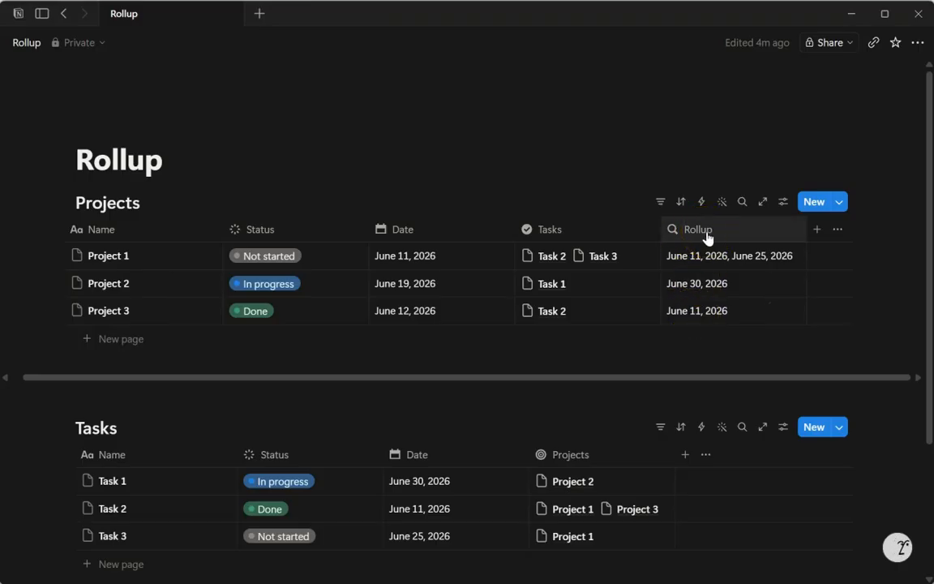
Set the Rollup property's target property to Status so each project shows its tasks' statuses.
mouse_move(699, 289)
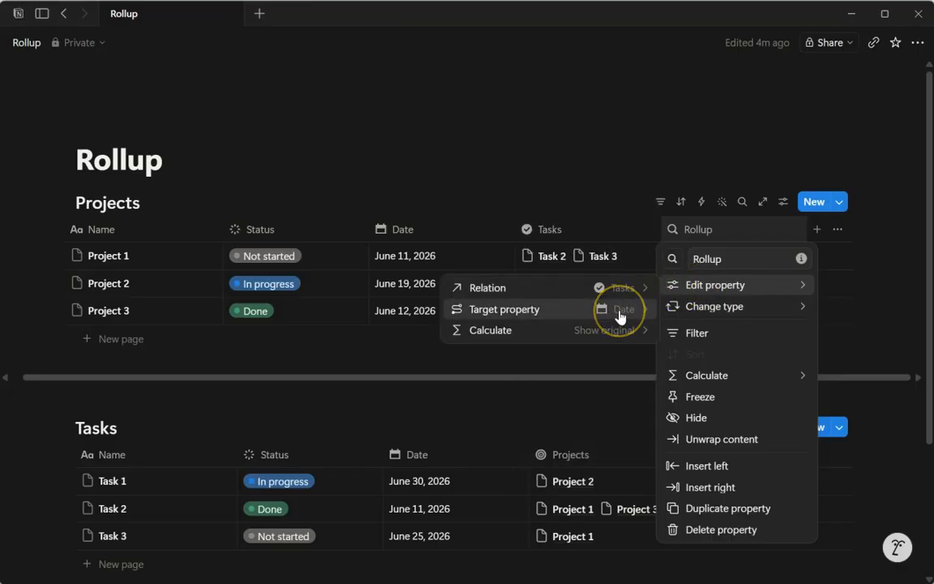
left_click(620, 316)
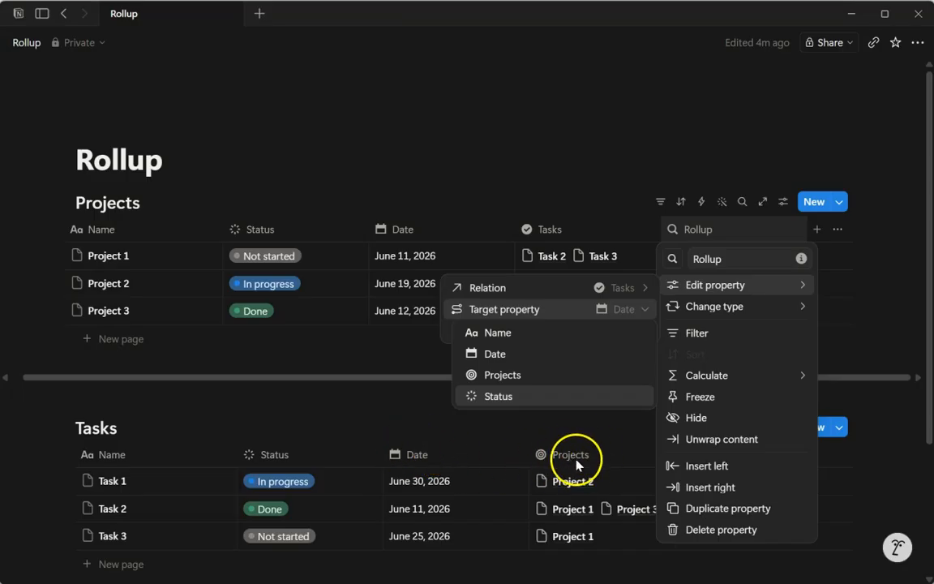
left_click(684, 294)
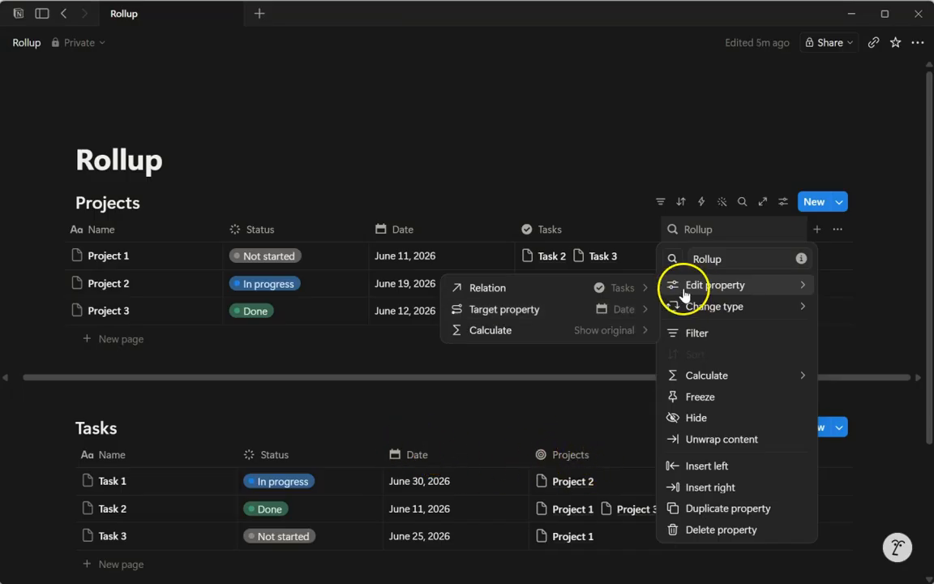
left_click(624, 311)
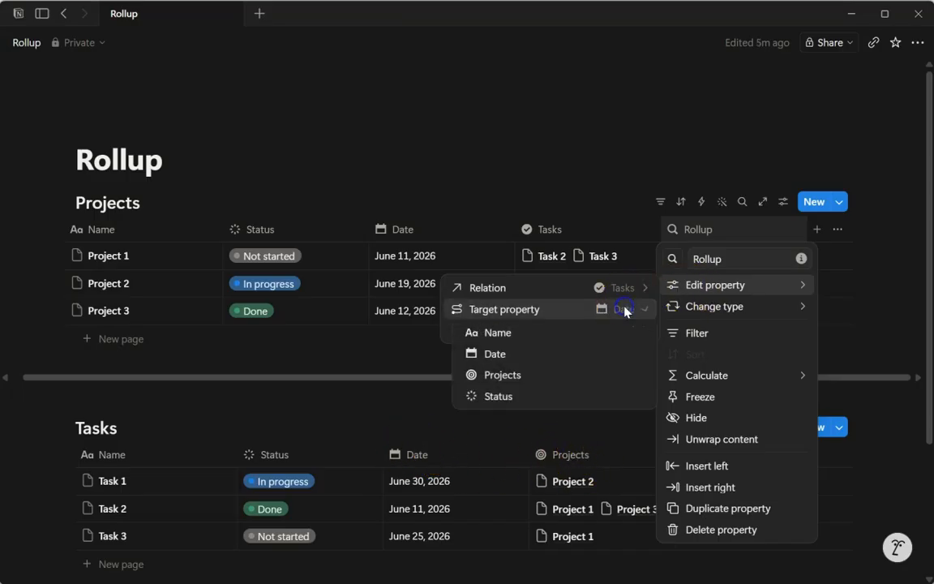
left_click(494, 397)
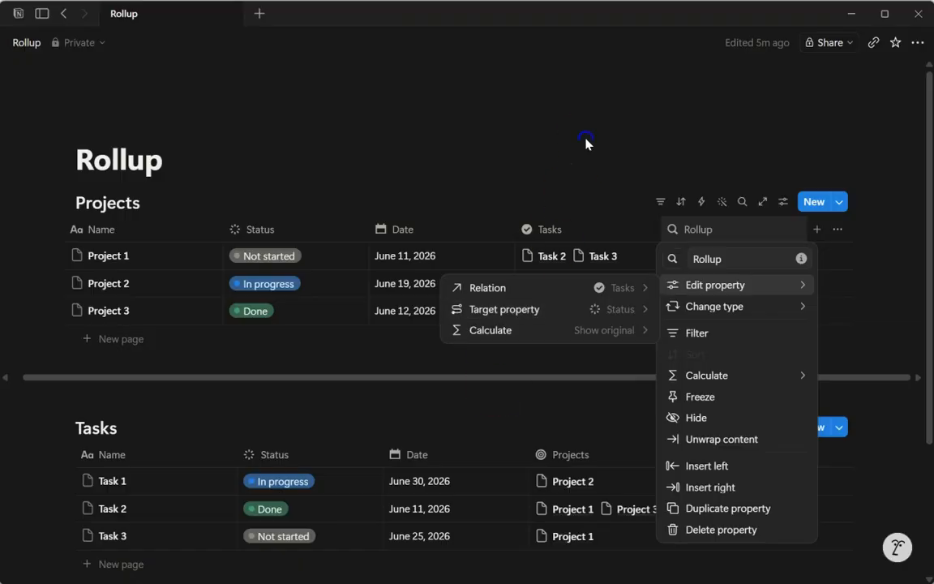
left_click(588, 143)
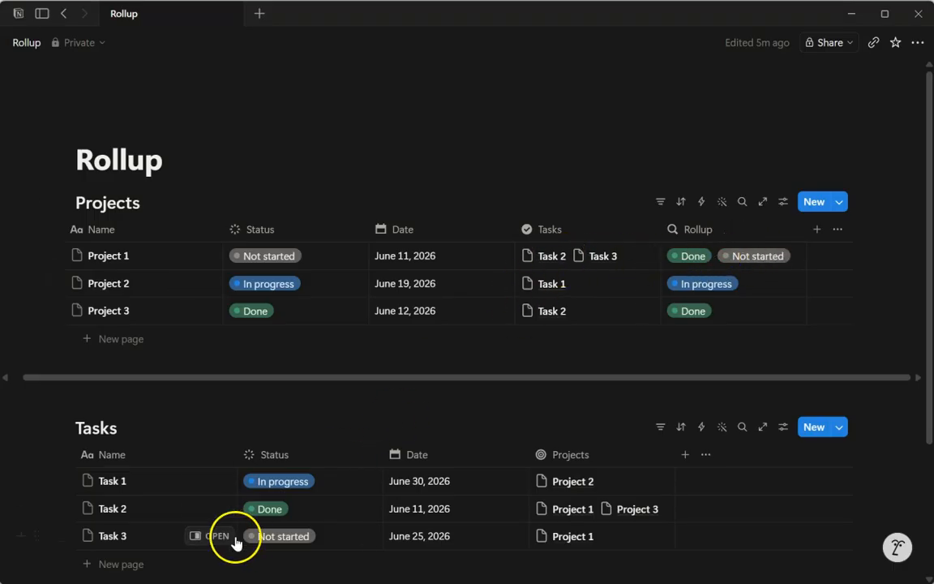
left_click(264, 511)
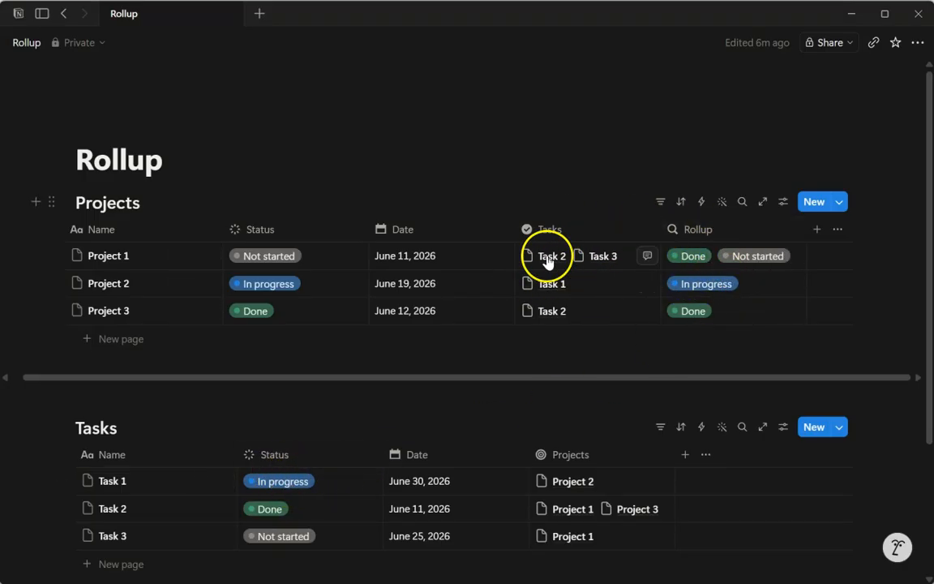
Set the Rollup property's calculation to percent per group, using the Complete status group.
left_click(702, 236)
left_click(703, 285)
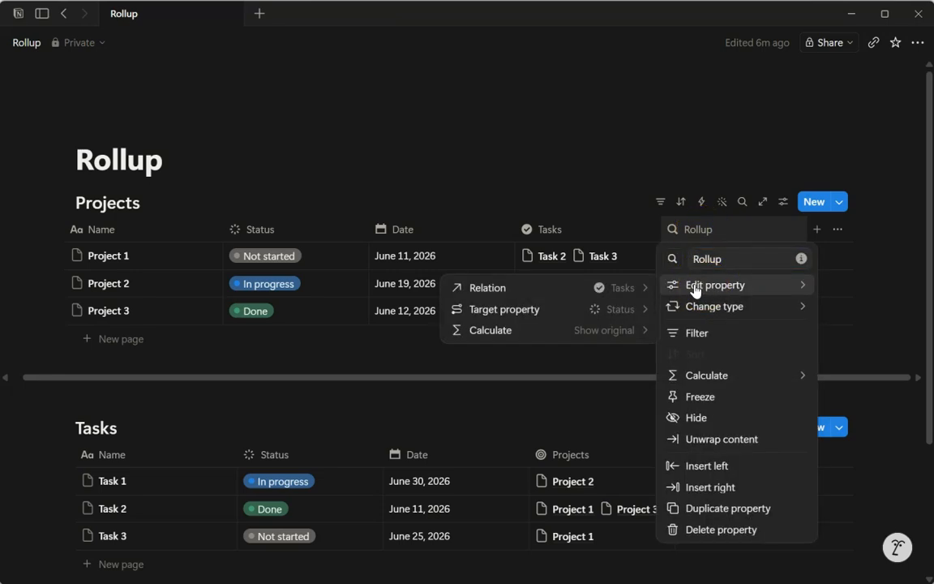
left_click(654, 288)
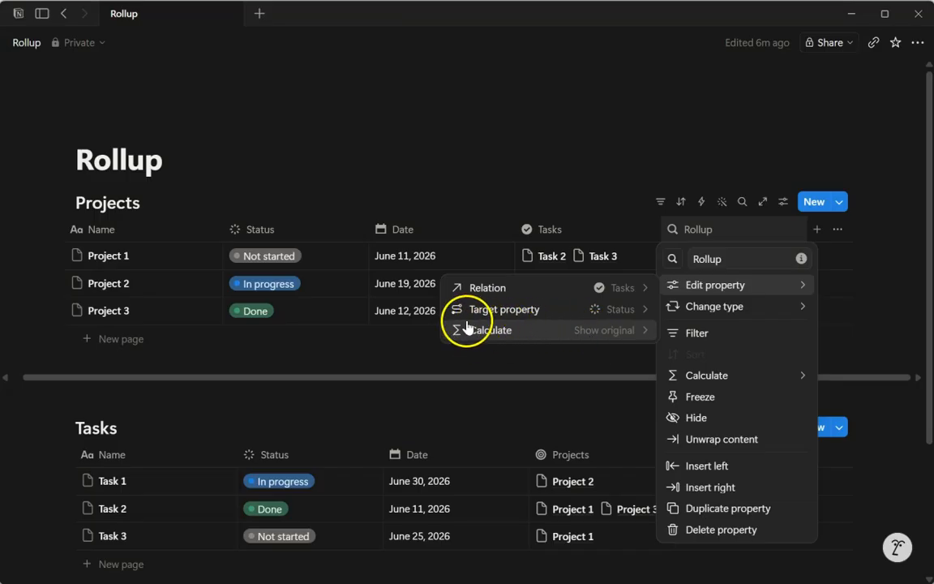
left_click(605, 332)
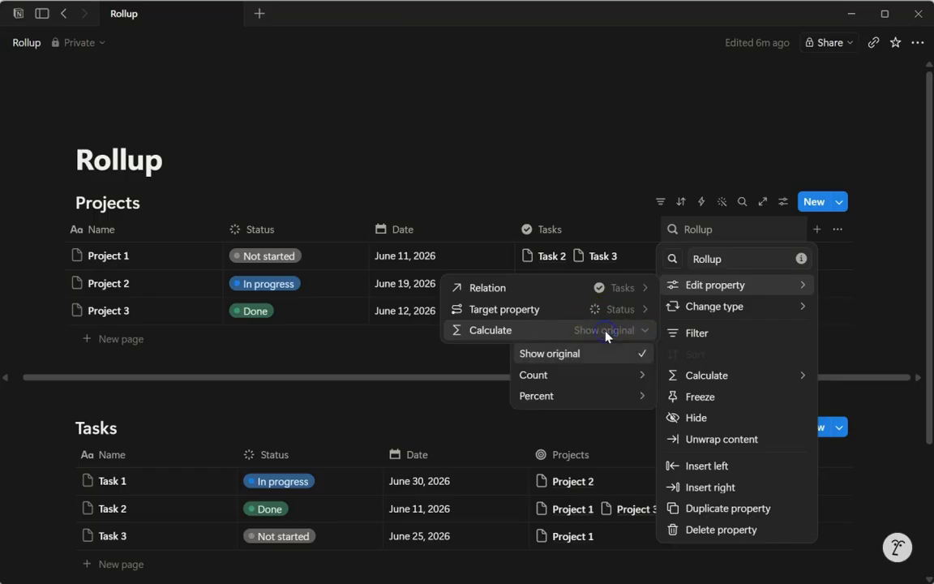
left_click(606, 376)
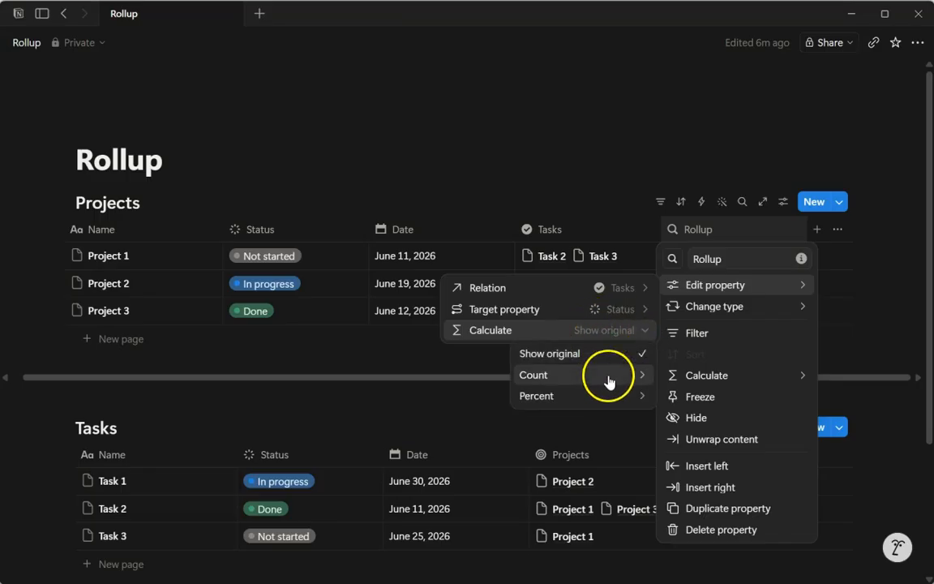
left_click(603, 395)
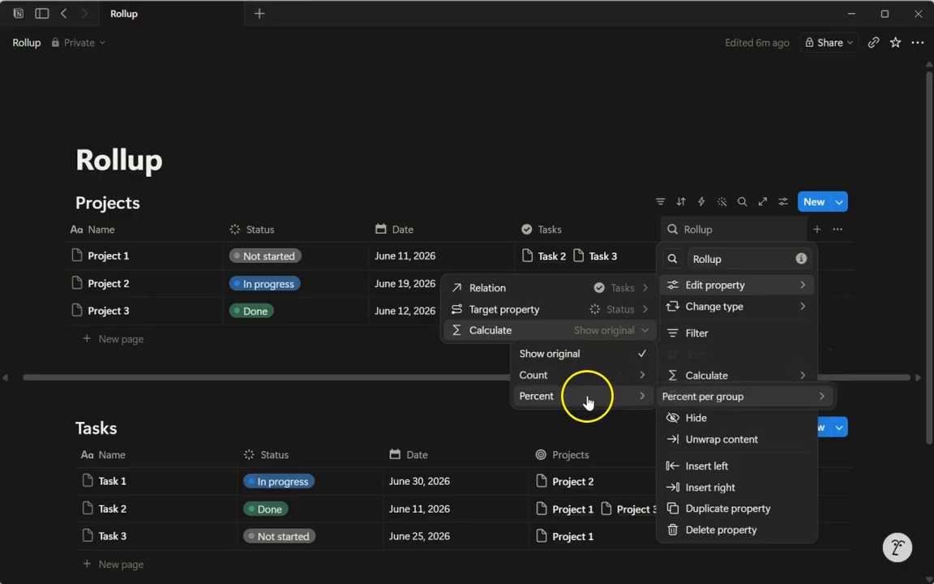
left_click(695, 399)
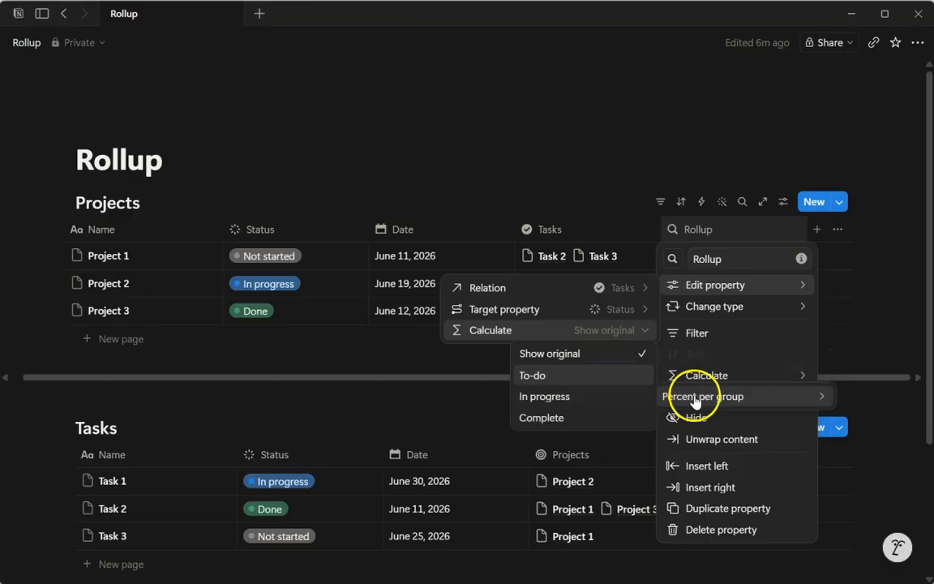
left_click(561, 420)
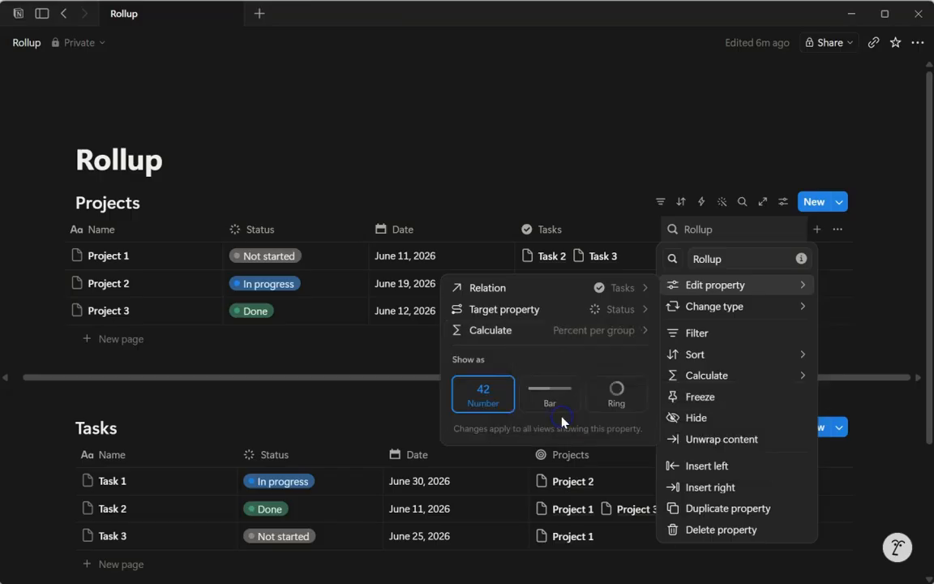
left_click(614, 150)
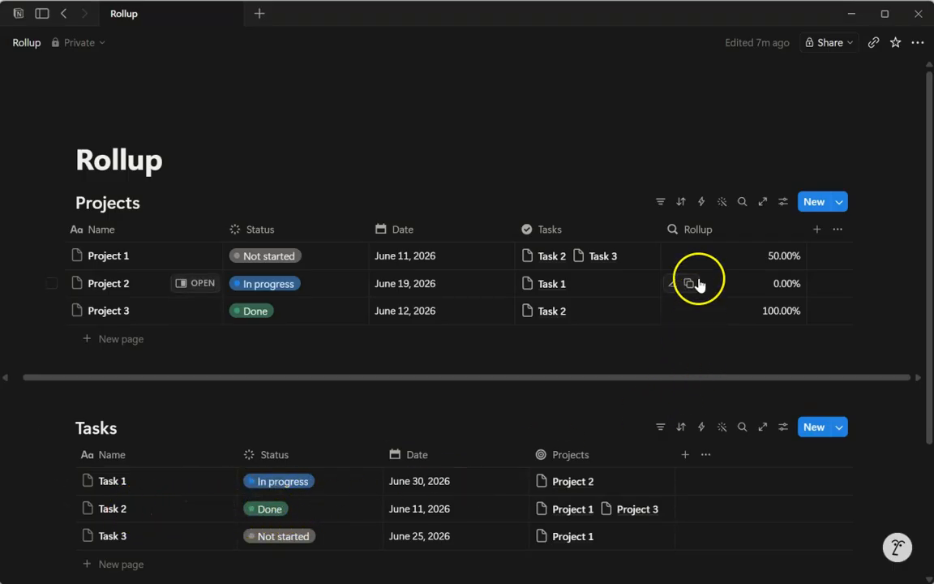
Show the Rollup property's percentages as a progress bar and set the bar color to Blue.
left_click(694, 231)
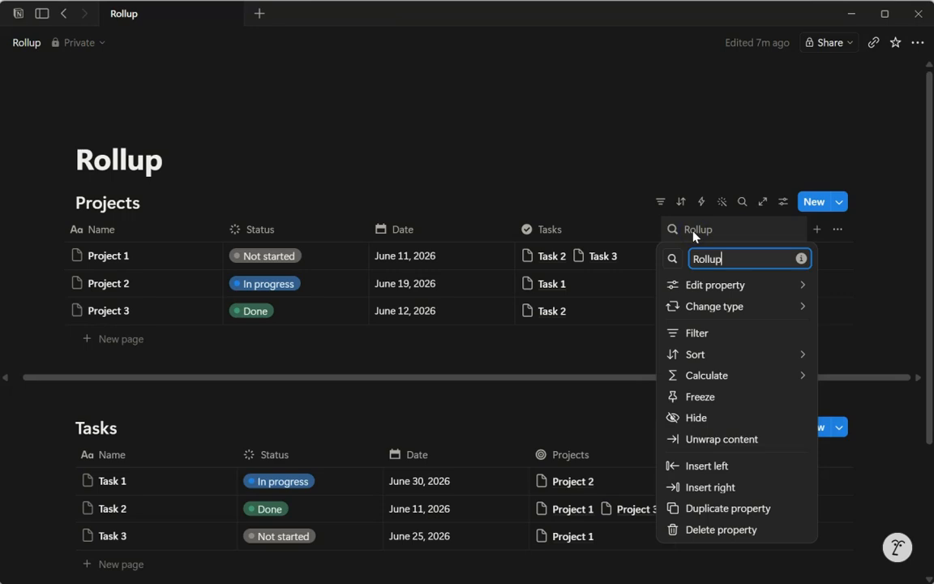
mouse_move(699, 289)
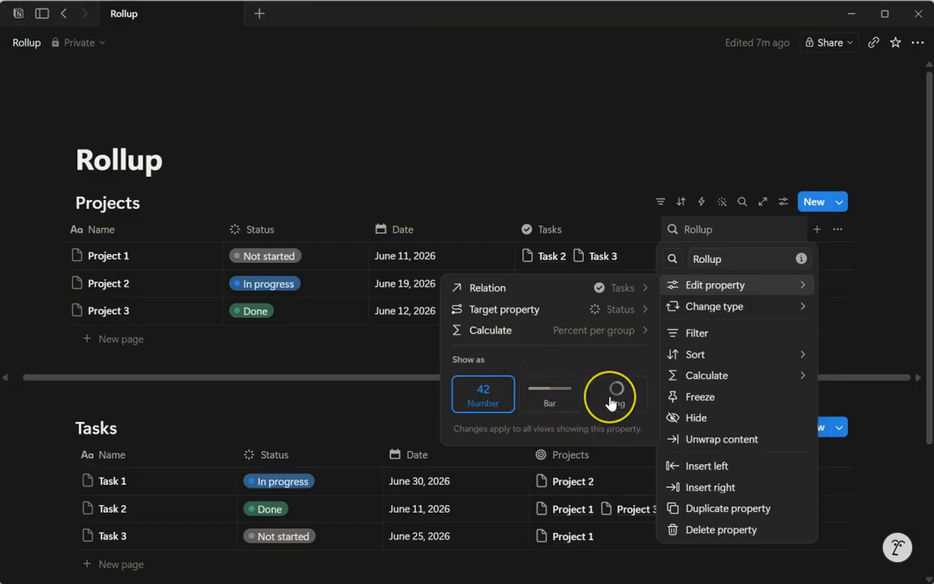
left_click(550, 393)
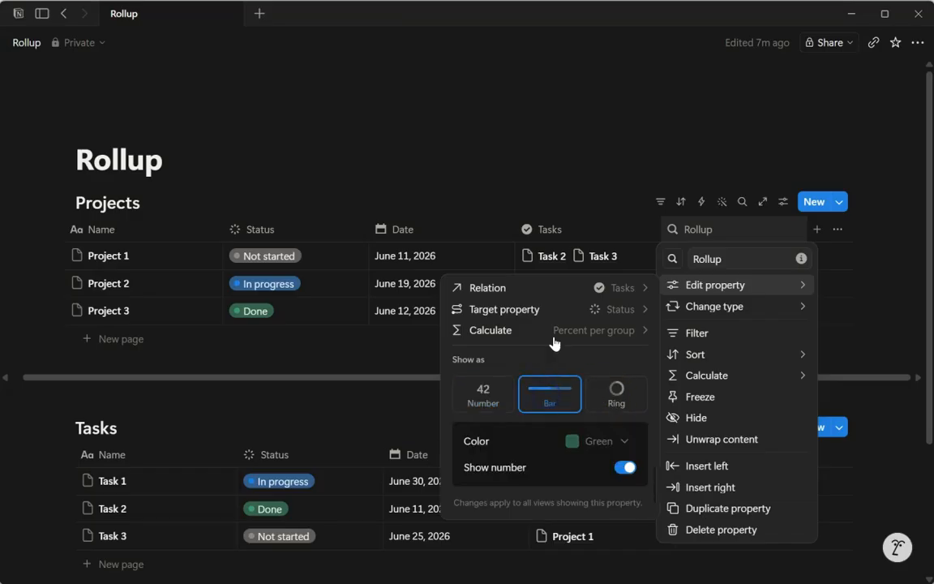
left_click(580, 441)
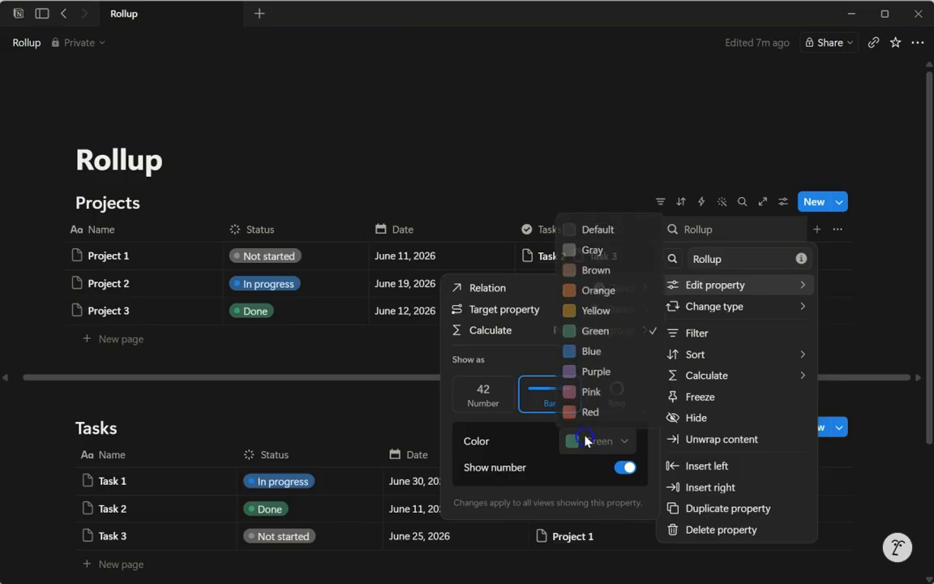
left_click(564, 351)
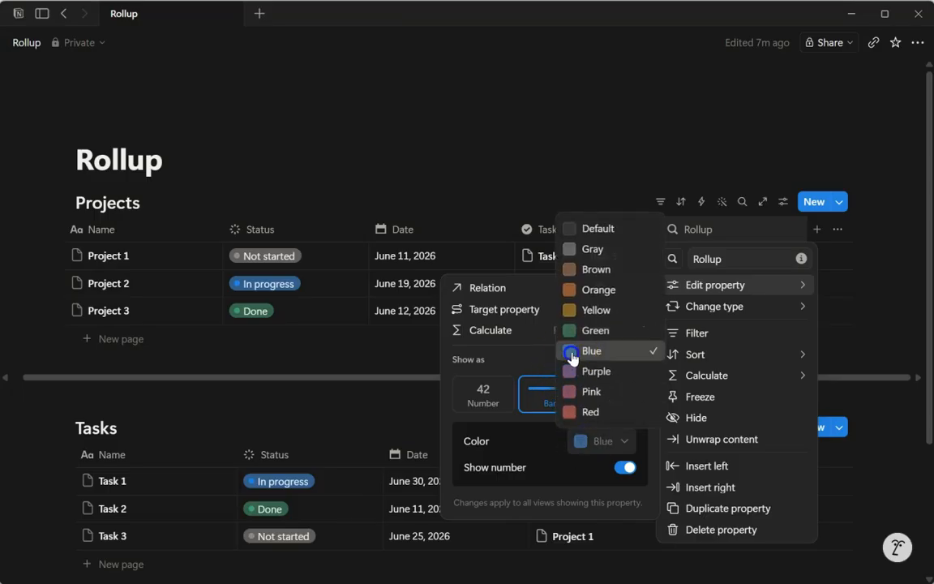
left_click(565, 145)
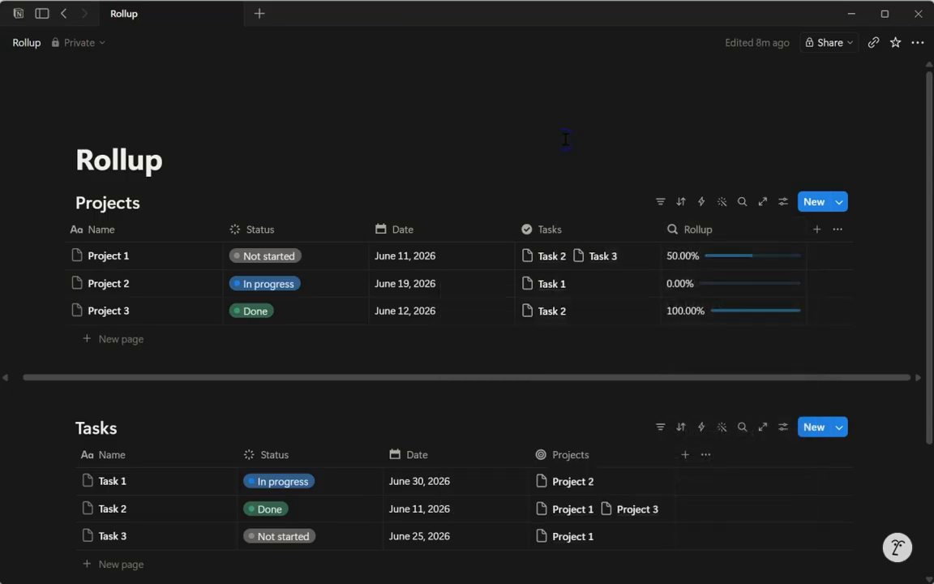